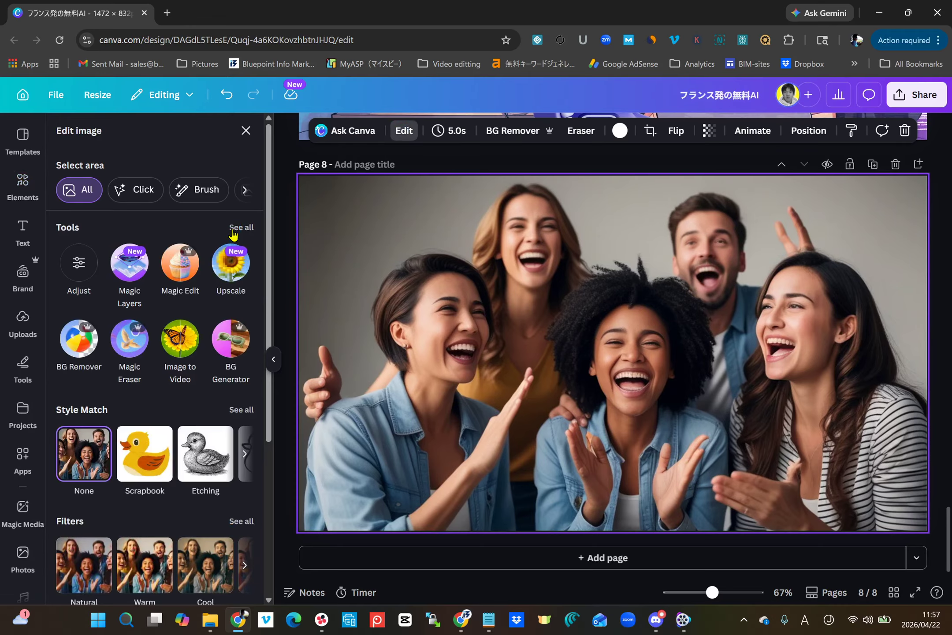
Step: Brush blur over the front centre woman's head on page 8, using brush size 36 and intensity 25
click(240, 228)
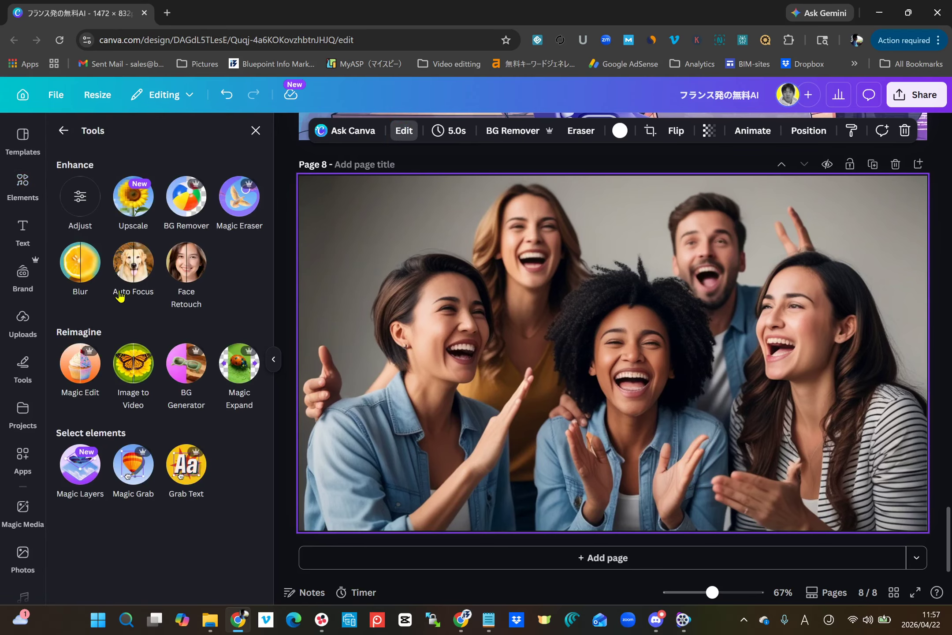
click(80, 262)
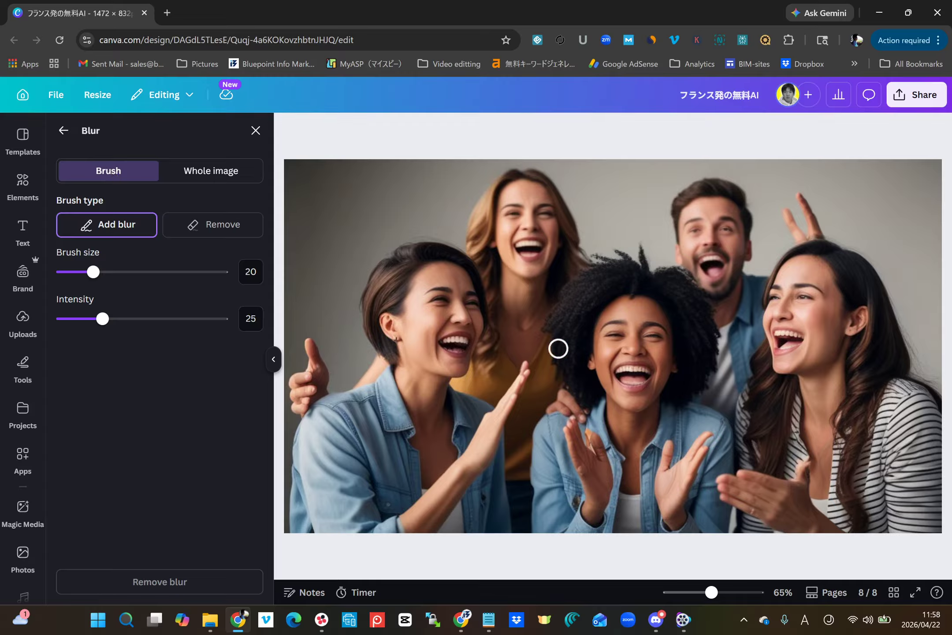
drag(106, 274, 119, 272)
mouse_move(603, 272)
mouse_down()
mouse_move(562, 285)
mouse_move(688, 276)
mouse_move(707, 391)
mouse_move(576, 397)
mouse_move(570, 293)
mouse_move(661, 290)
mouse_move(580, 321)
mouse_move(670, 323)
mouse_move(689, 303)
mouse_move(656, 306)
mouse_move(684, 363)
mouse_move(699, 333)
mouse_move(667, 380)
mouse_move(617, 378)
mouse_move(687, 379)
mouse_move(602, 362)
mouse_move(601, 335)
mouse_move(582, 349)
mouse_move(582, 376)
mouse_move(610, 379)
mouse_move(630, 353)
mouse_move(658, 359)
mouse_up()
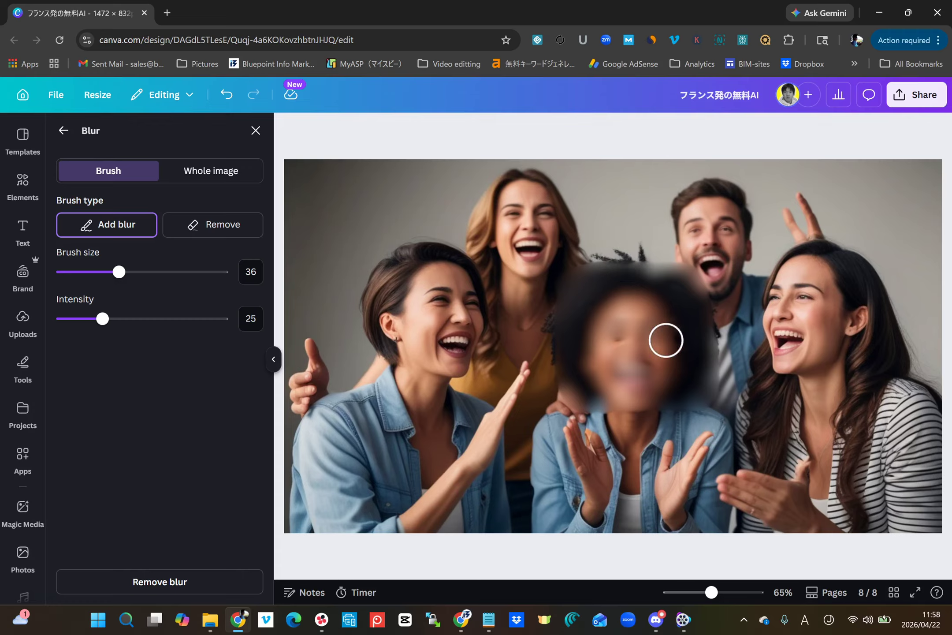
mouse_move(651, 351)
mouse_down()
mouse_move(621, 336)
mouse_move(602, 297)
mouse_up()
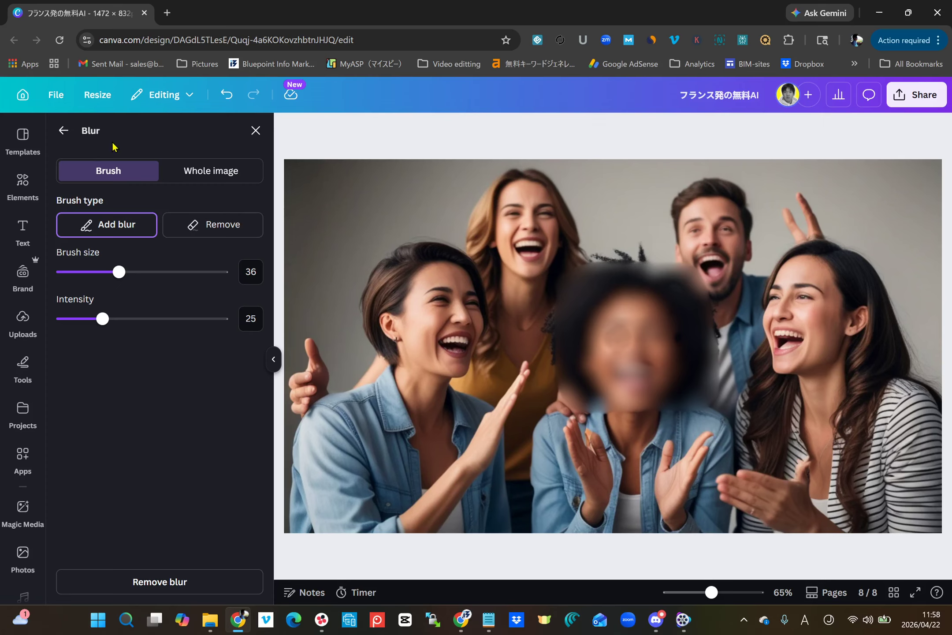
Step: Undo the brushed blur on the woman's face and leave the Blur tool
key(ctrl+z)
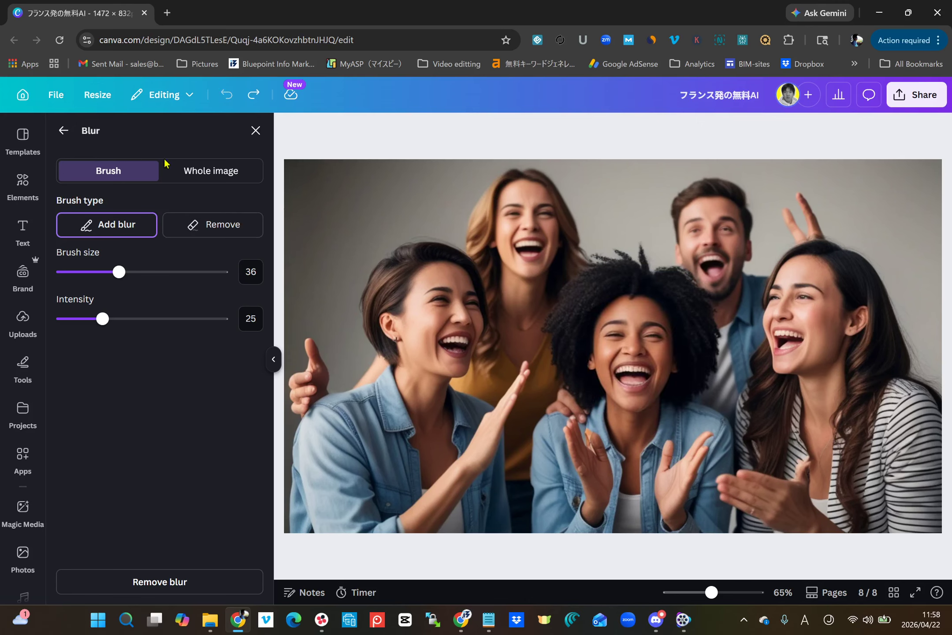
click(62, 130)
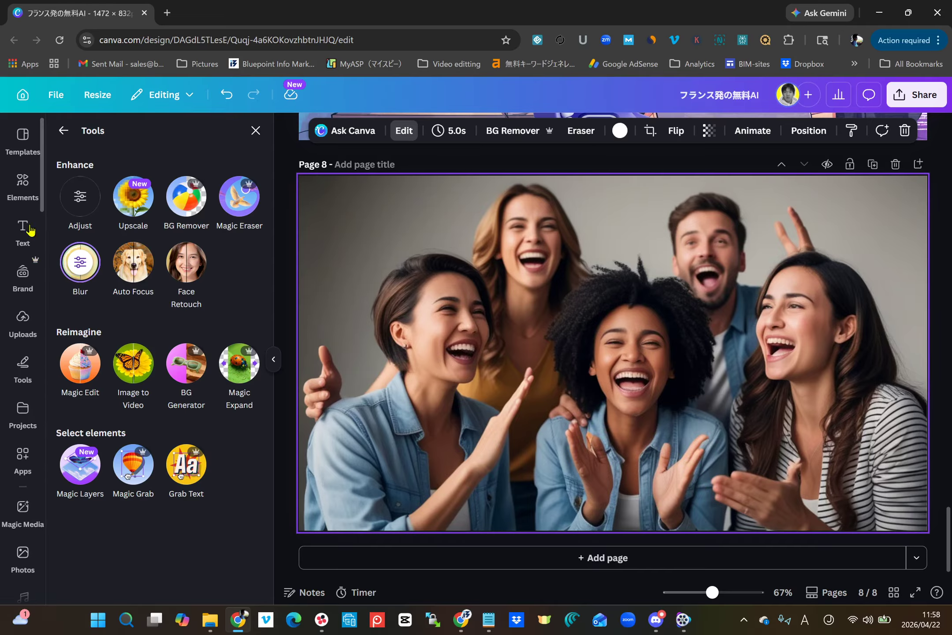
Step: Add a second copy of the laughing group photo from the people photo results onto page 8
click(25, 189)
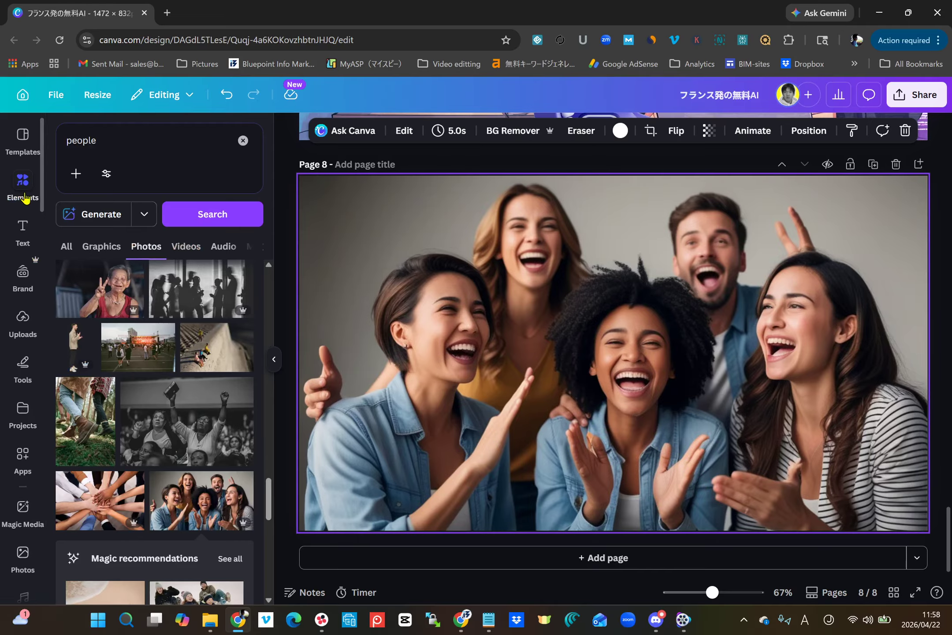
right_click(505, 381)
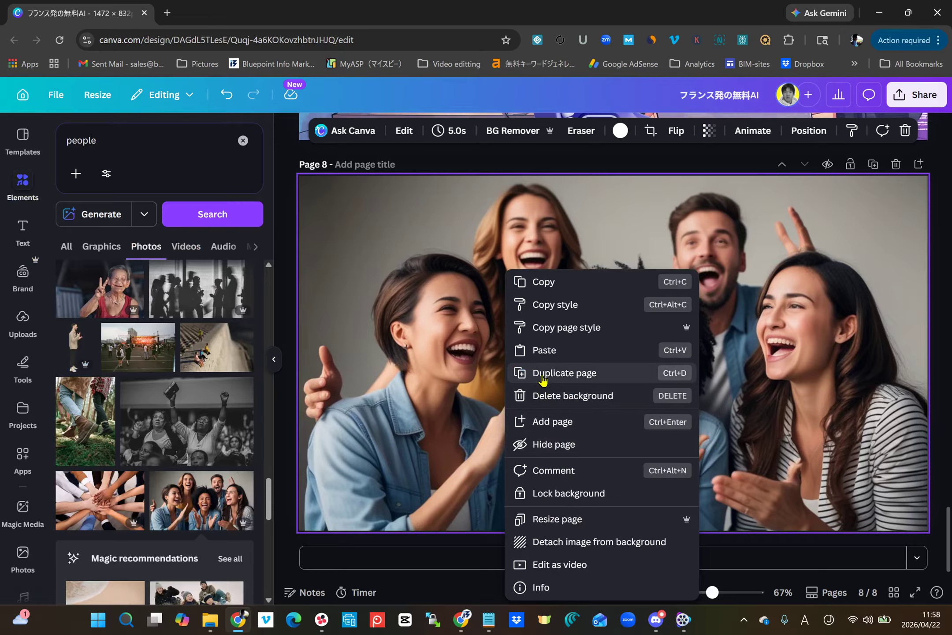
click(462, 380)
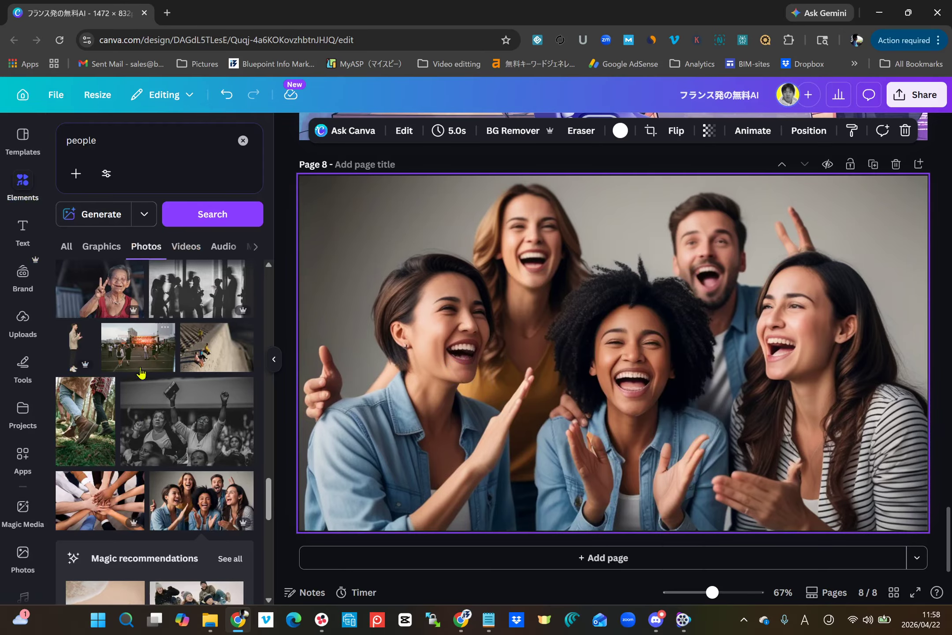
click(213, 498)
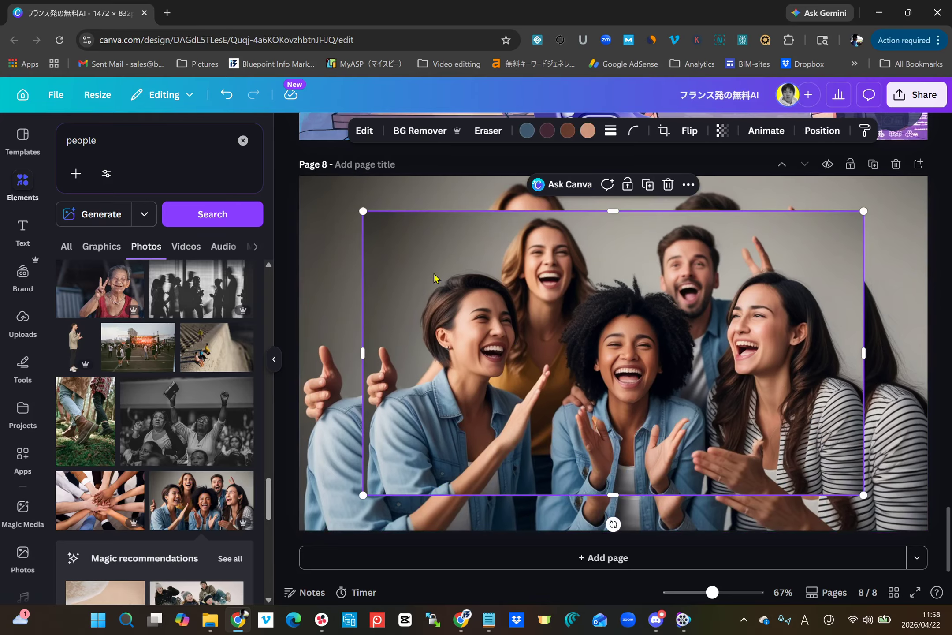
drag(525, 286, 506, 271)
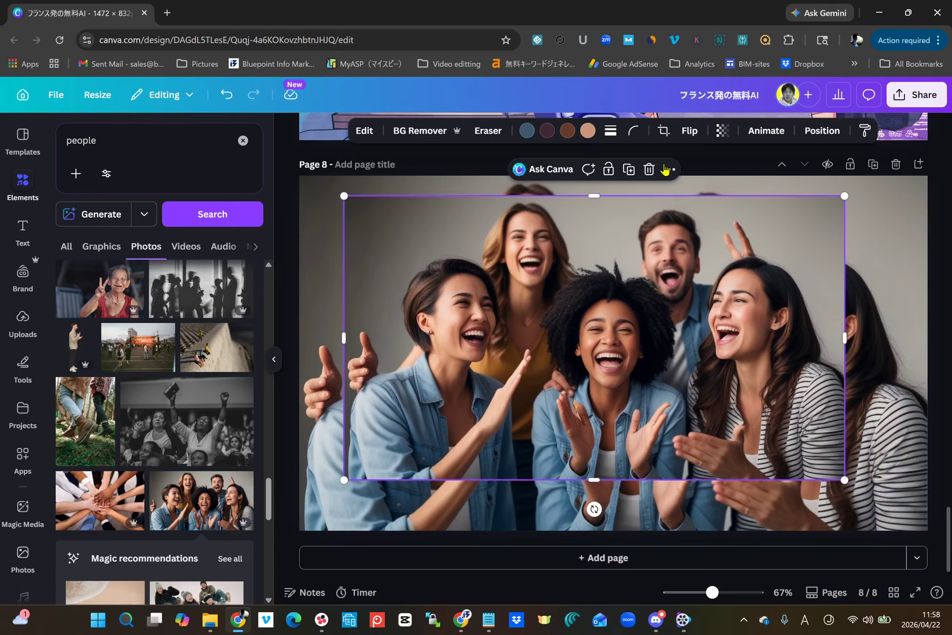
Step: Crop the added photo to the front centre woman's head, then move and enlarge it to match her head in the background
click(664, 131)
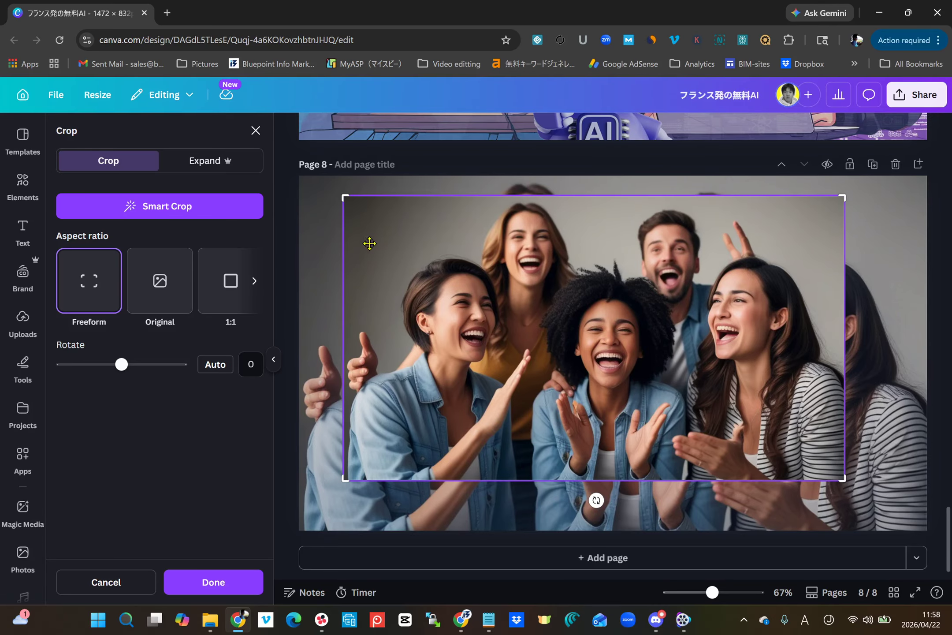
drag(345, 197, 539, 263)
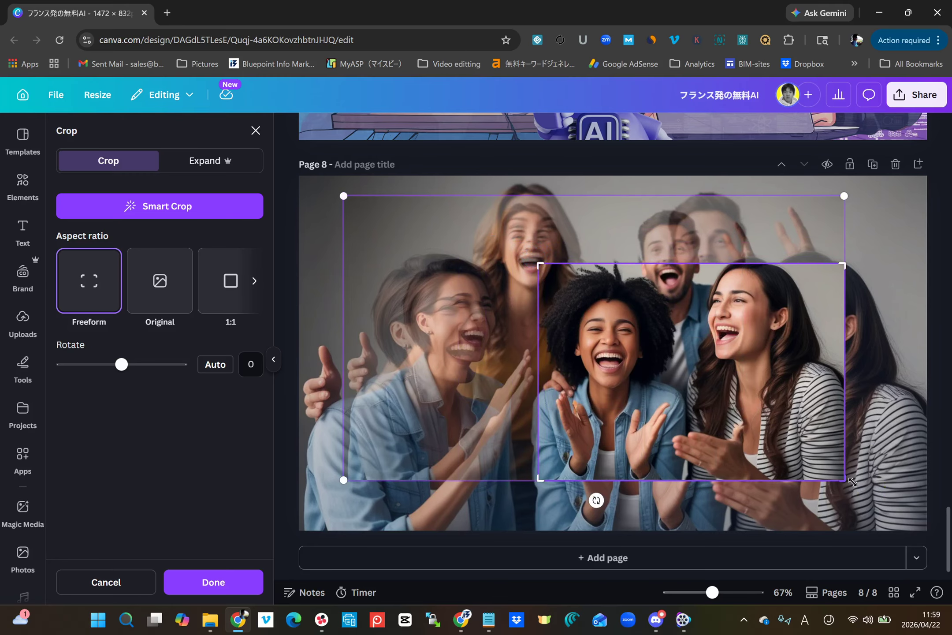
drag(842, 467, 677, 397)
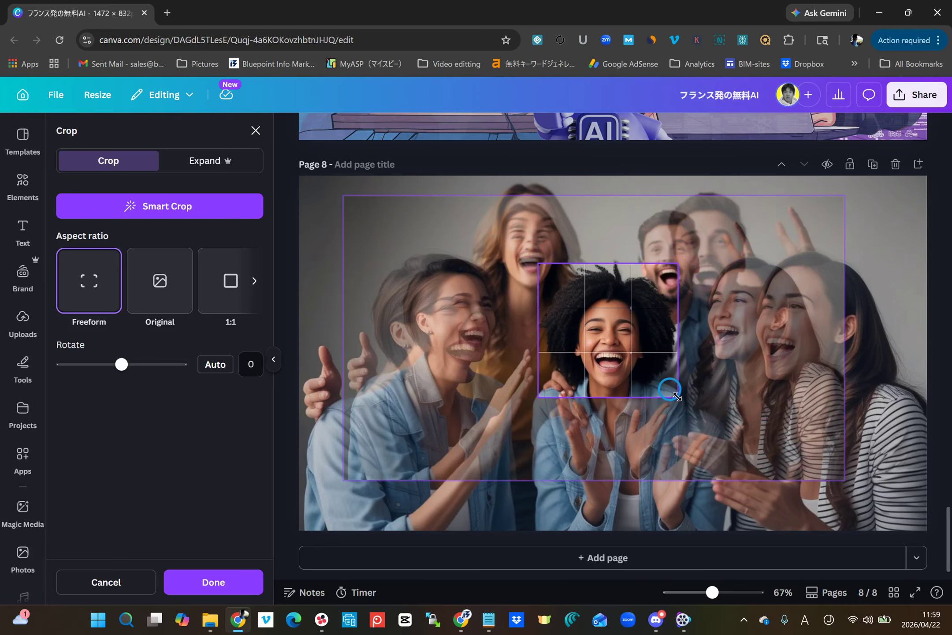
click(213, 582)
drag(593, 383, 544, 417)
drag(697, 271, 714, 258)
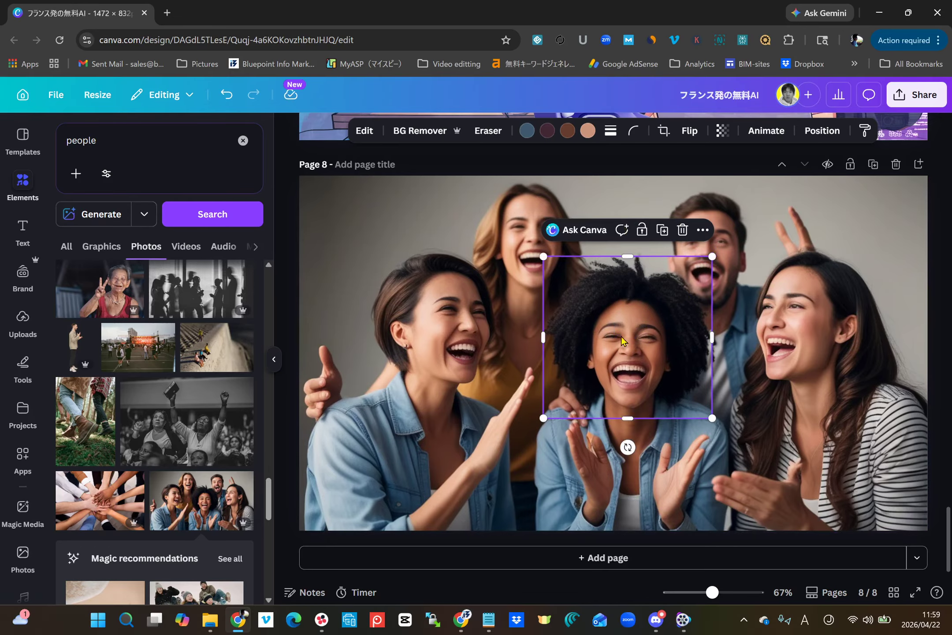
Step: Blur the whole cropped image over the centre woman's head at intensity 35
click(364, 130)
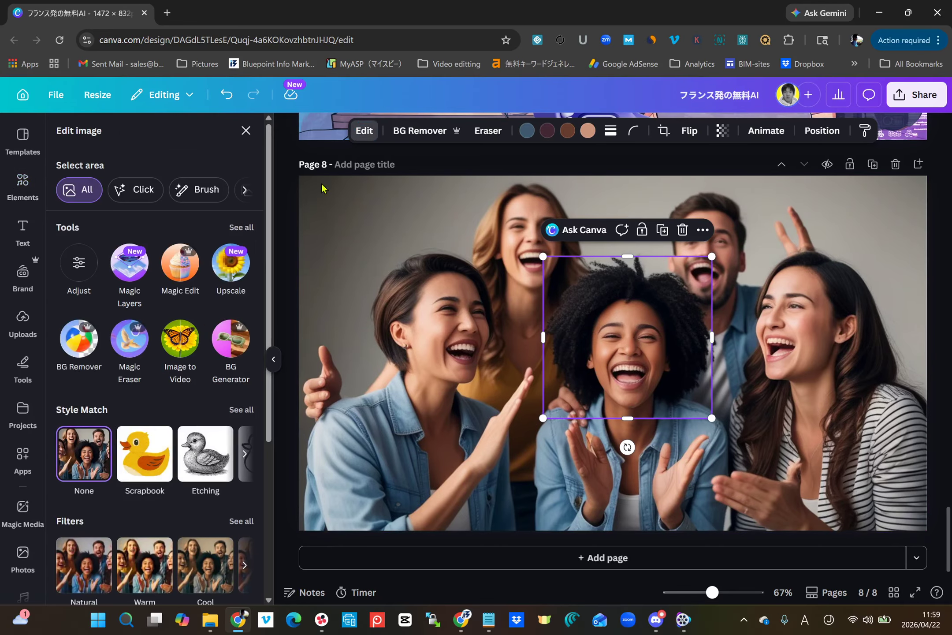
click(230, 228)
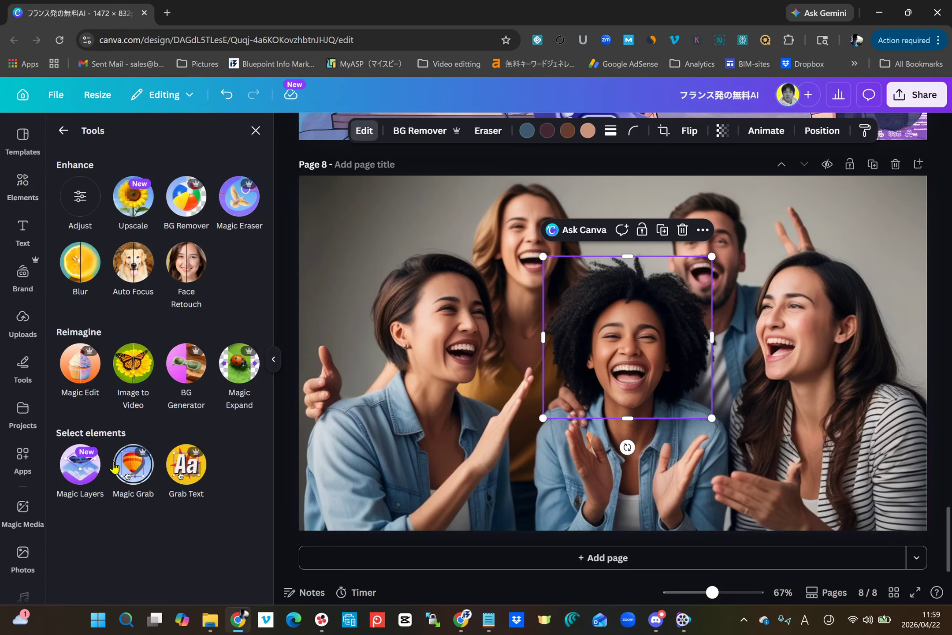
click(80, 264)
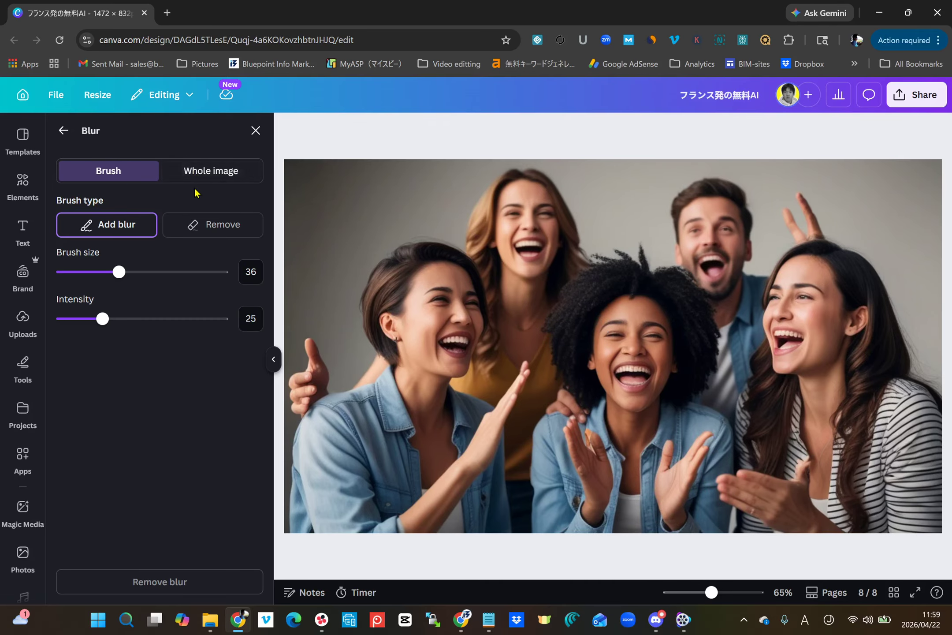
click(206, 176)
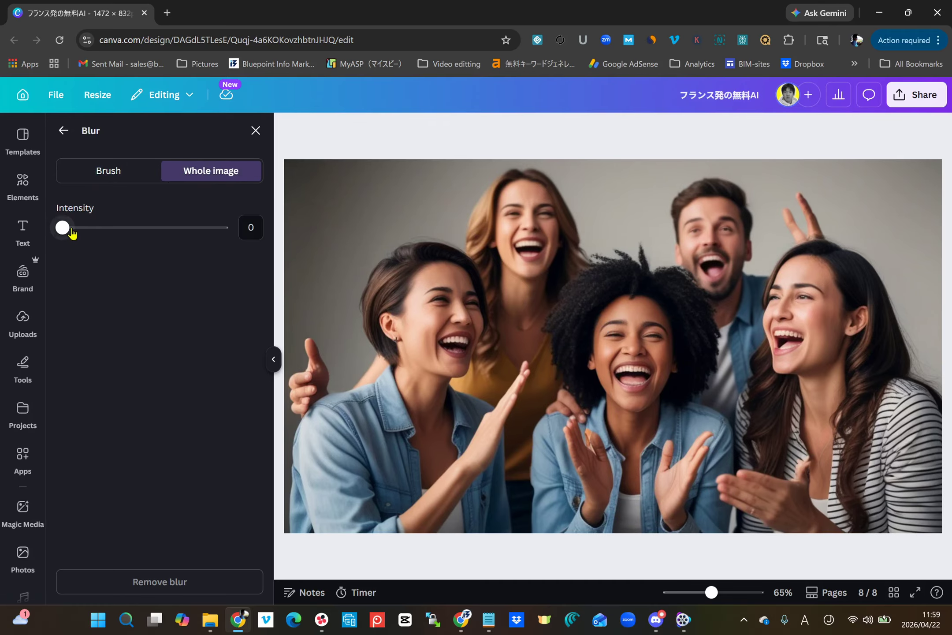
drag(72, 233, 118, 228)
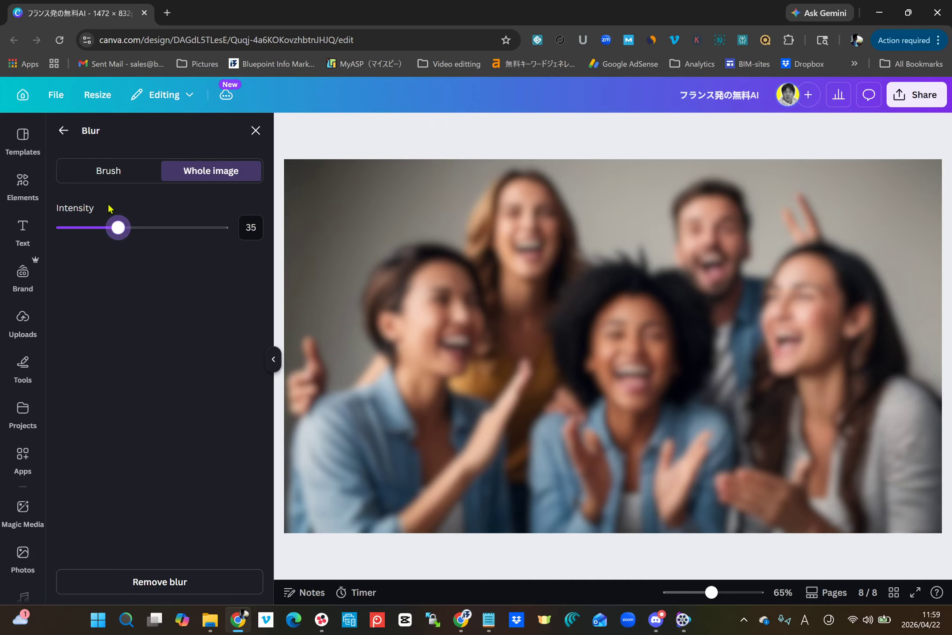
click(74, 134)
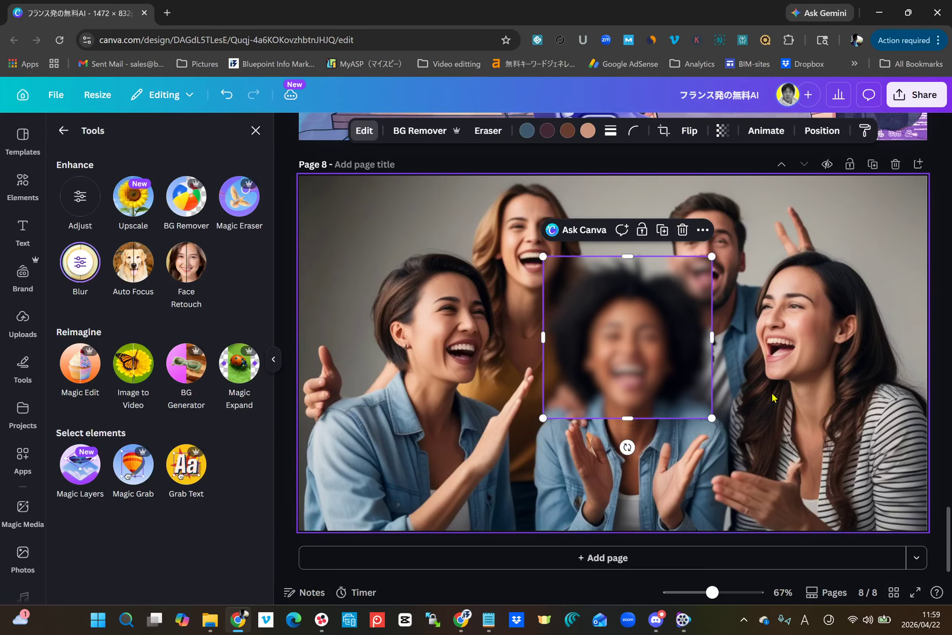
click(594, 435)
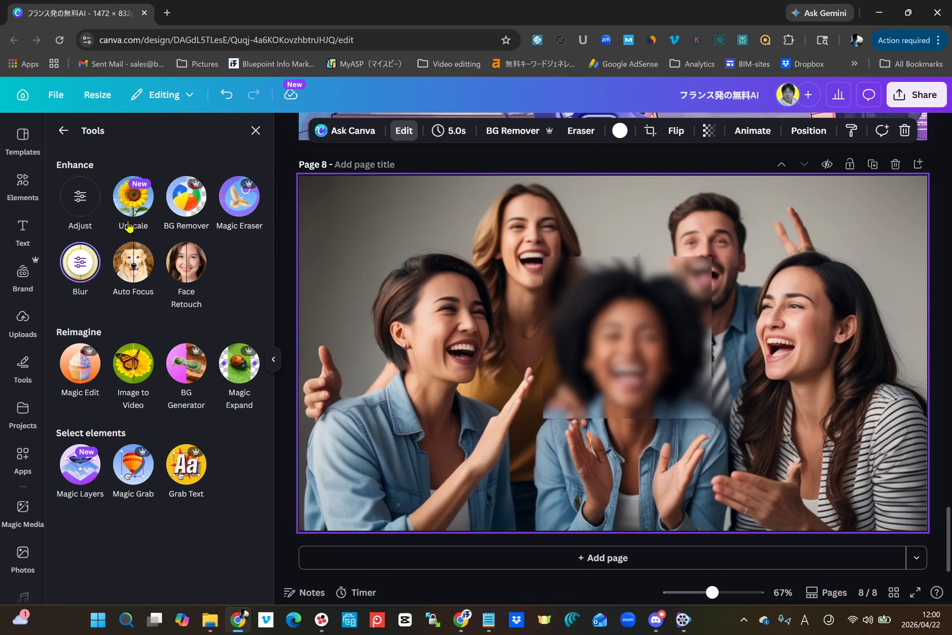
Step: Clear the people search, add a circular basic-shape frame to page 8 and place it over the short-haired woman
click(28, 199)
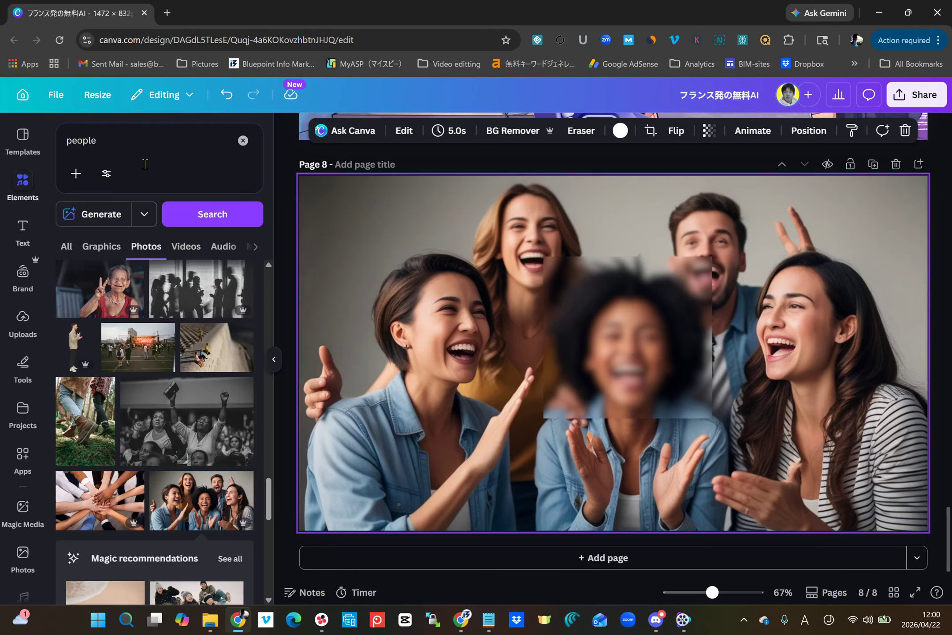
click(243, 140)
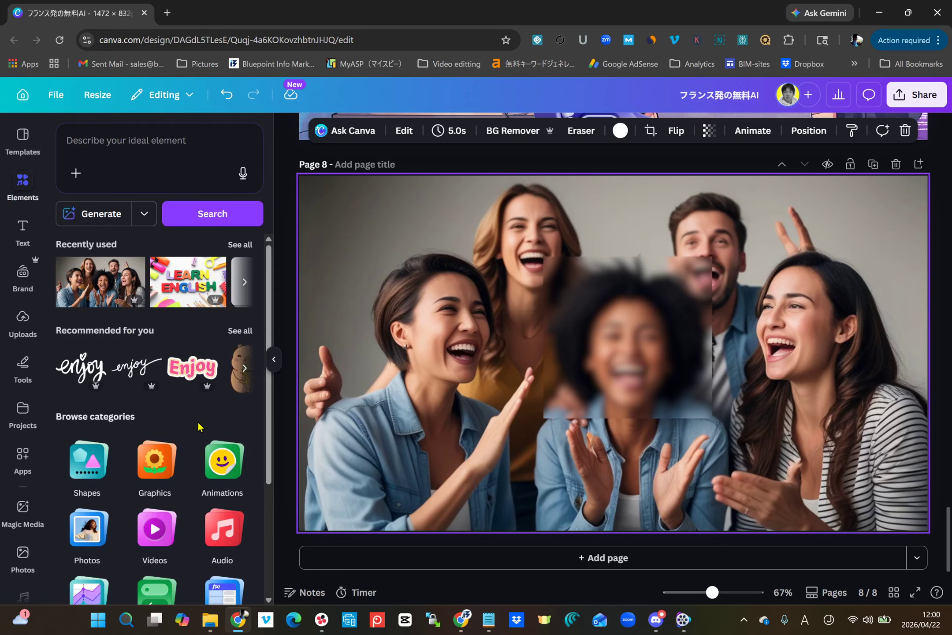
scroll(154, 343, down, 4)
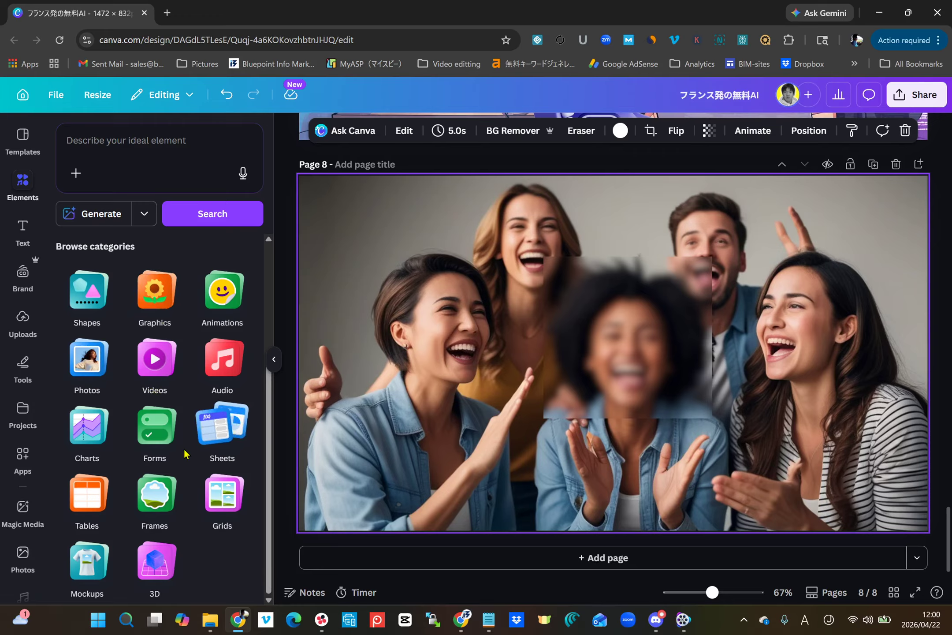
click(149, 521)
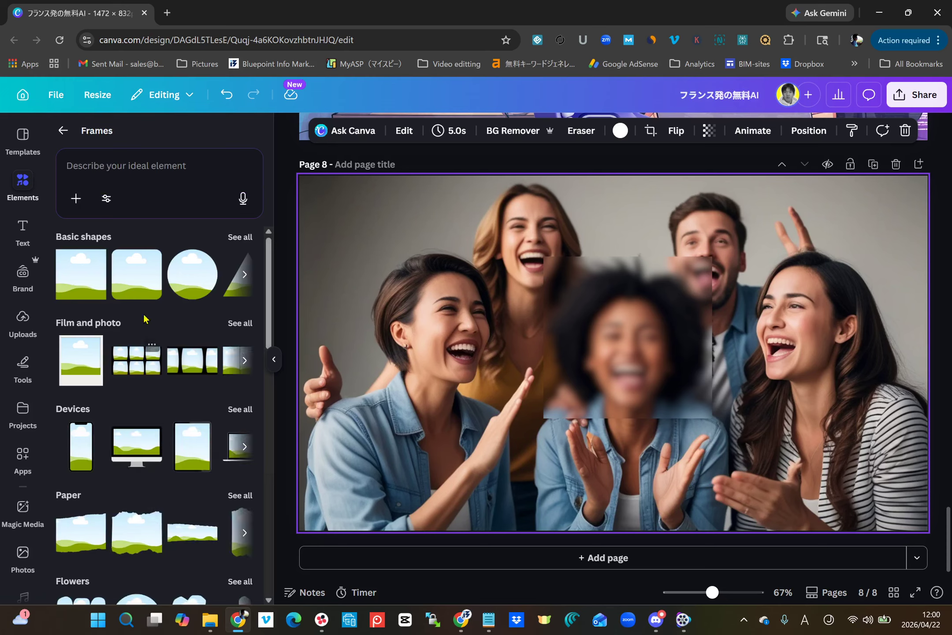
click(178, 285)
drag(576, 374, 388, 344)
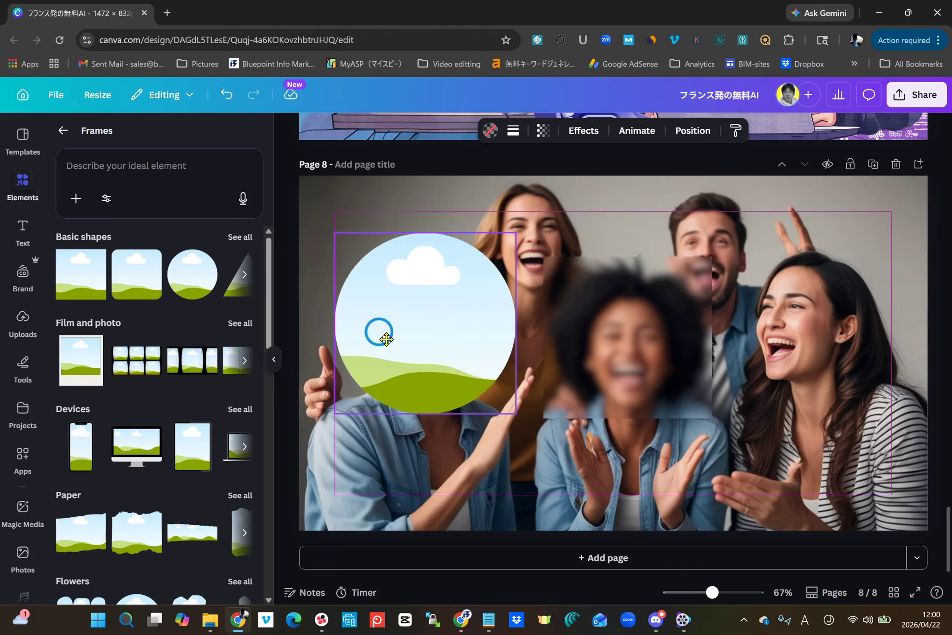
Step: Delete the blurred square crop and move the circular frame next to the front centre woman's face
click(602, 368)
key(Delete)
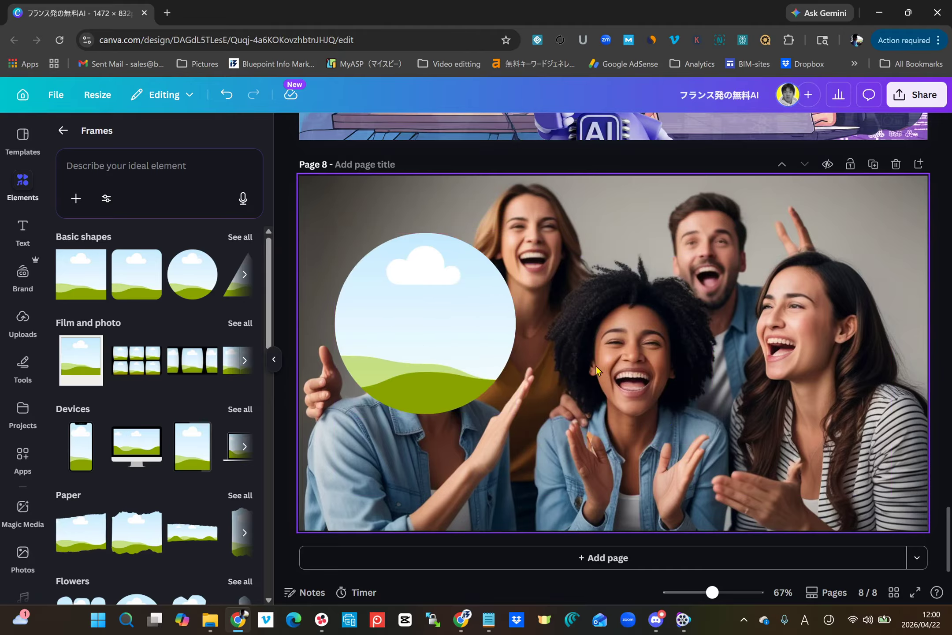
drag(446, 363, 543, 370)
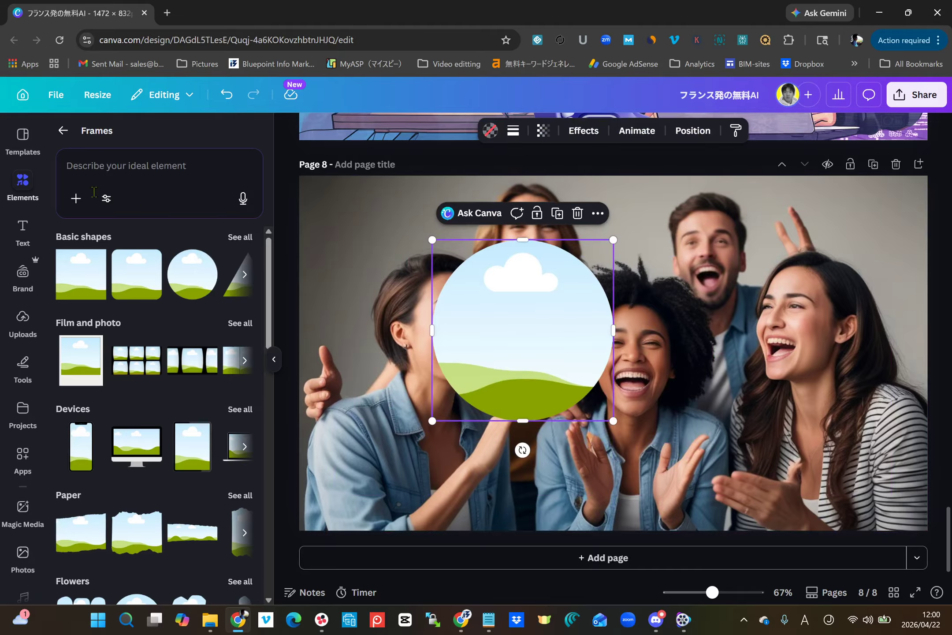
Step: Add the recently used group photo to the page and drop it into the circular frame
click(63, 130)
click(101, 282)
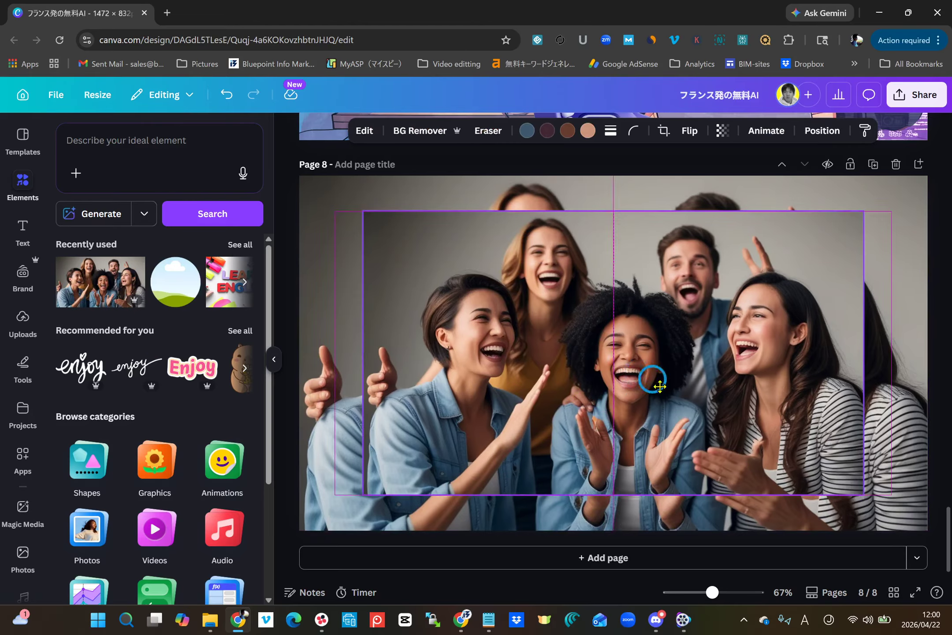
drag(652, 378, 527, 328)
Step: Enlarge and reposition the photo inside the circular frame around the front centre woman's head, and align the frame over her in the background photo
click(539, 332)
double_click(539, 331)
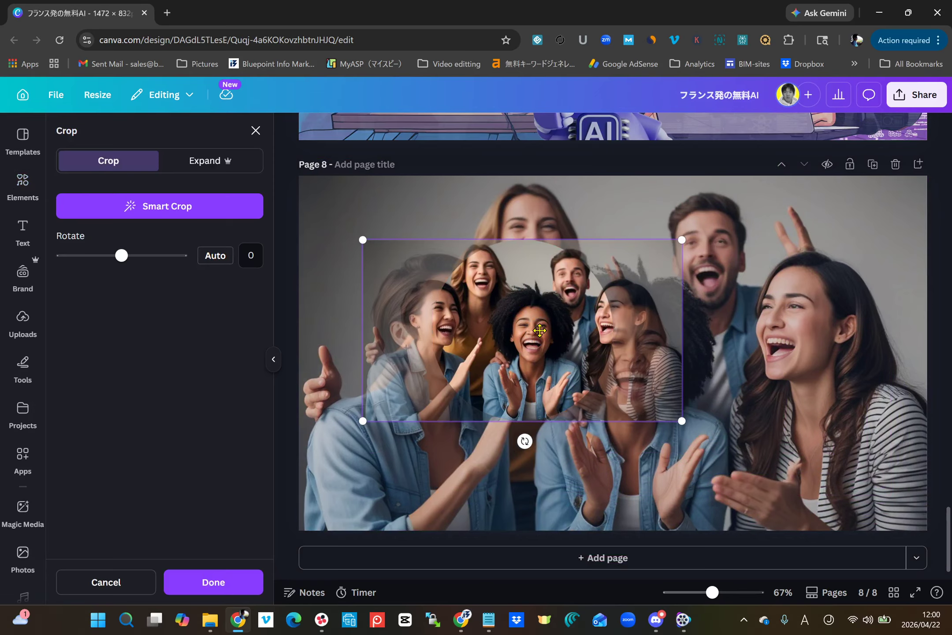
drag(362, 240, 255, 184)
drag(682, 421, 774, 498)
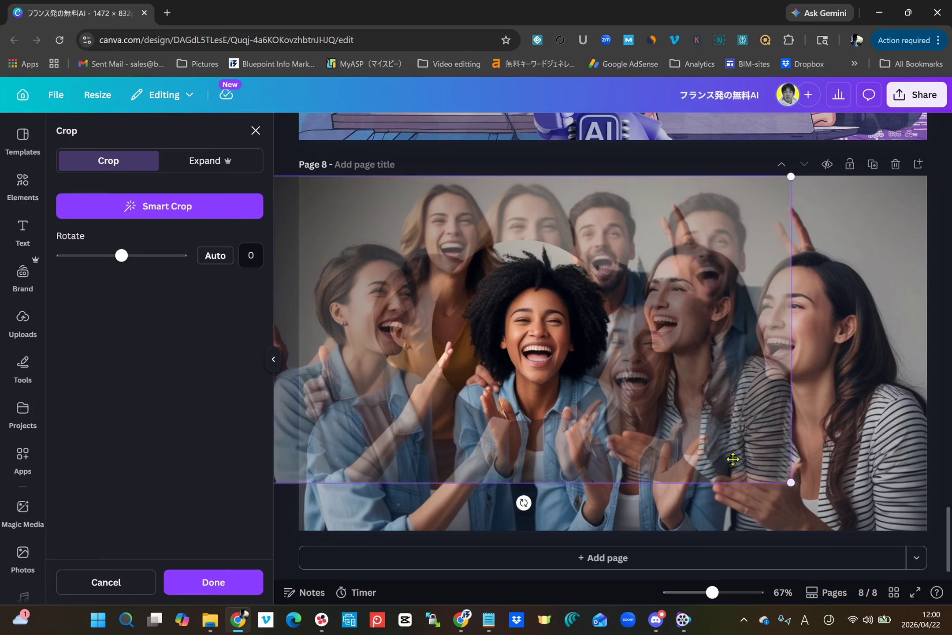
drag(793, 179, 813, 170)
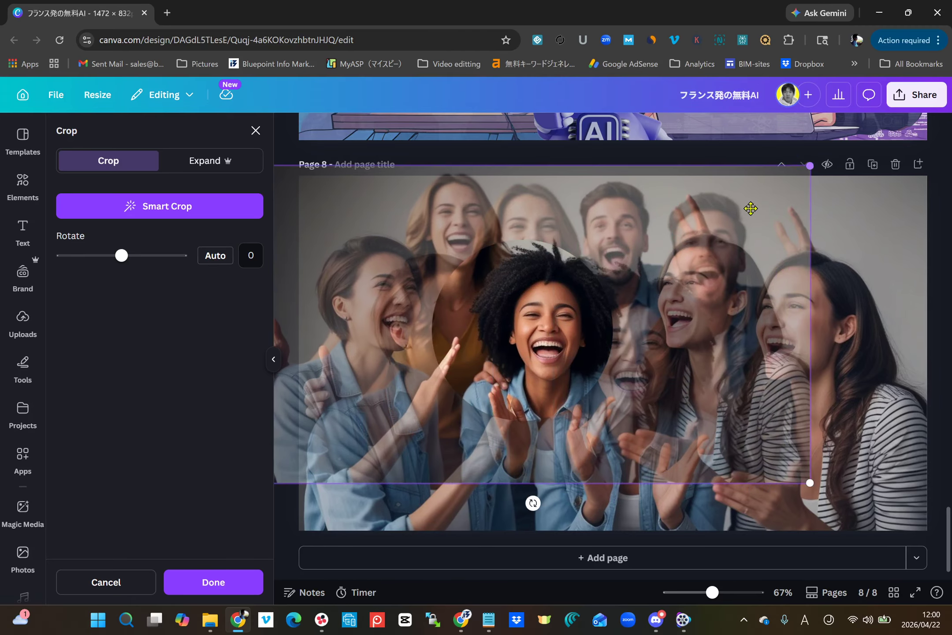
drag(735, 232, 709, 242)
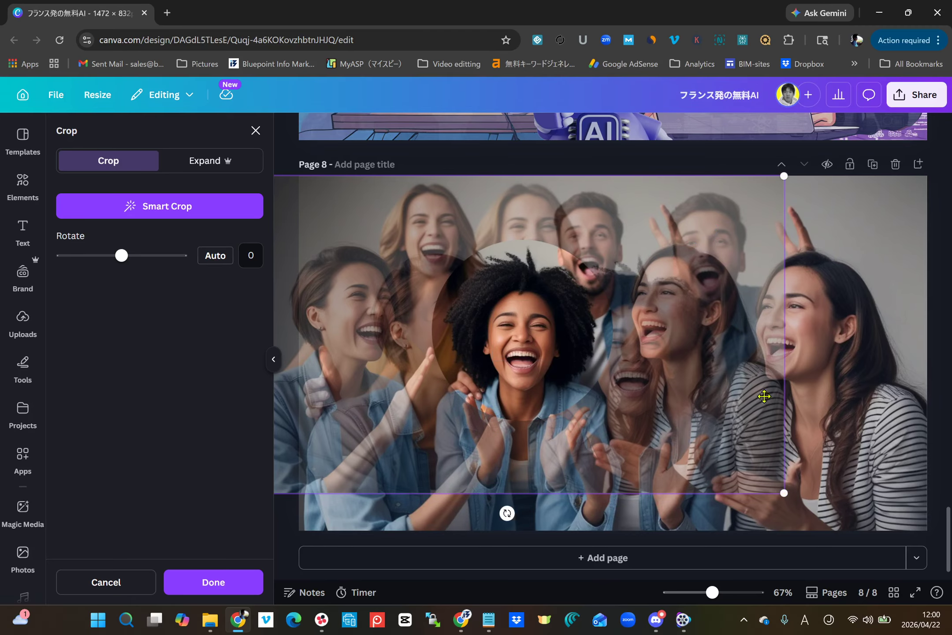
mouse_move(785, 499)
mouse_down()
mouse_move(807, 504)
mouse_move(774, 483)
mouse_up()
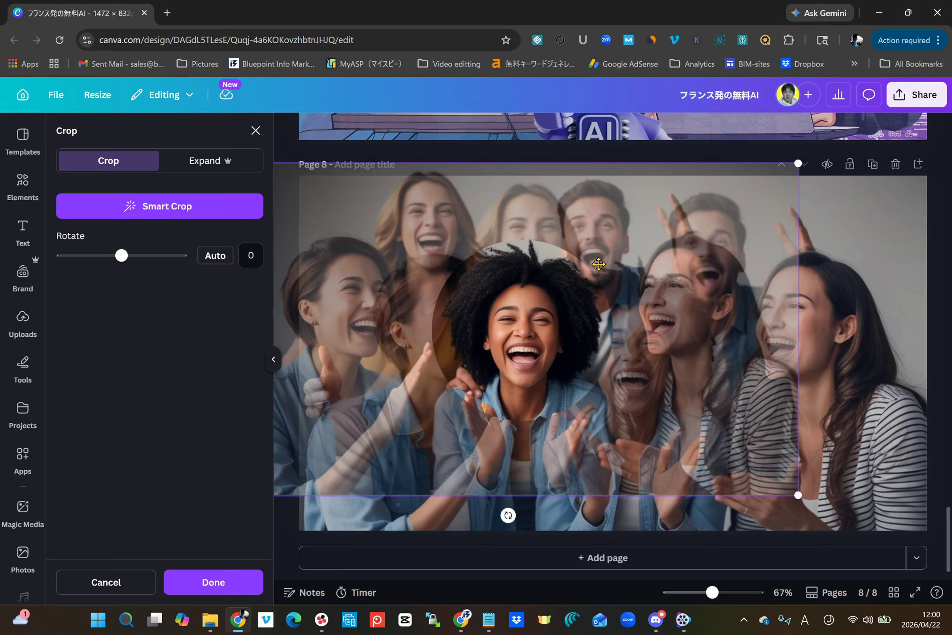
click(213, 584)
click(517, 399)
drag(521, 401, 581, 420)
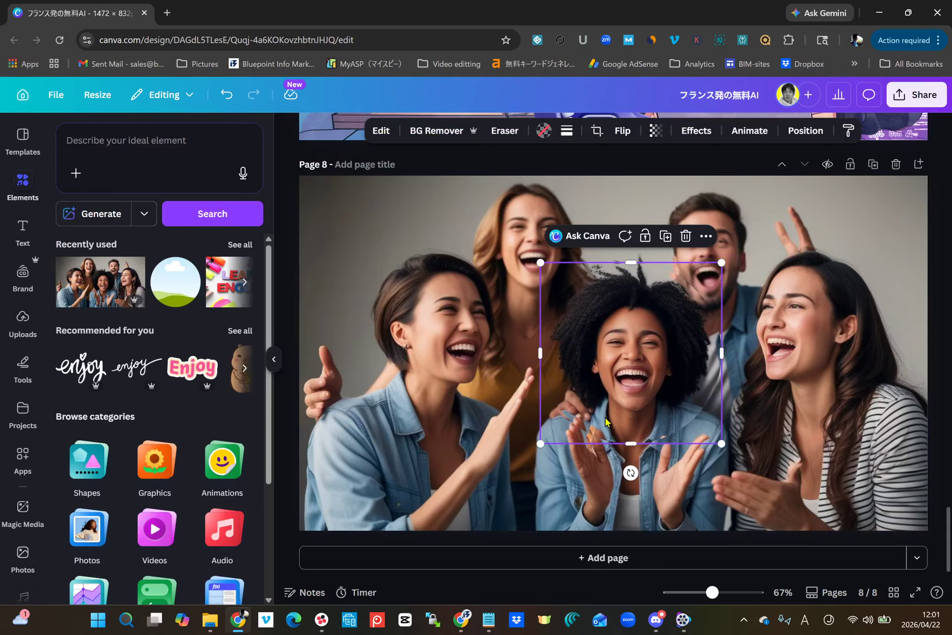
Step: Blur the whole image in the circular frame at intensity 63 and nudge the frame slightly upward over the centre woman's face
click(379, 131)
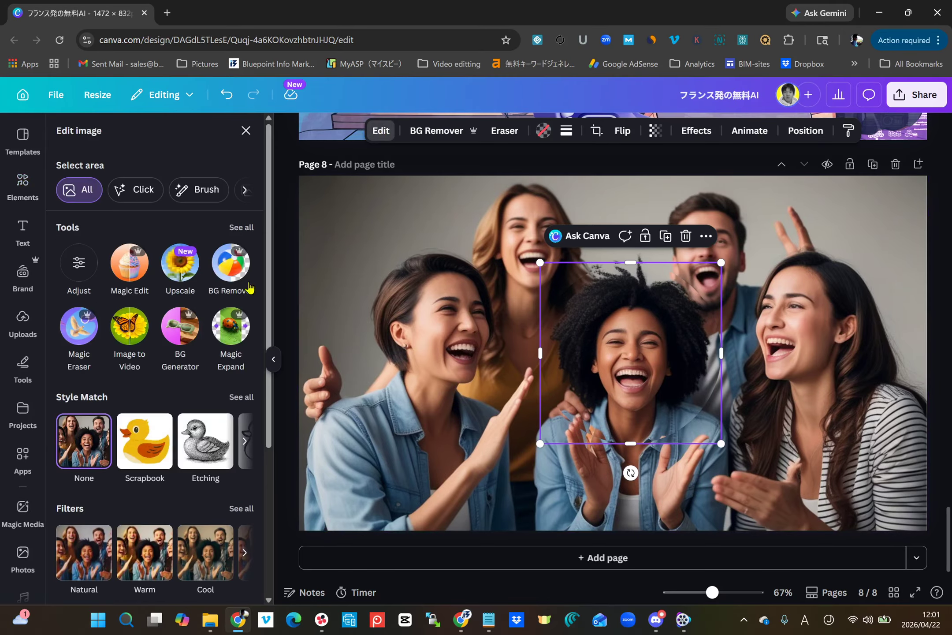
click(242, 227)
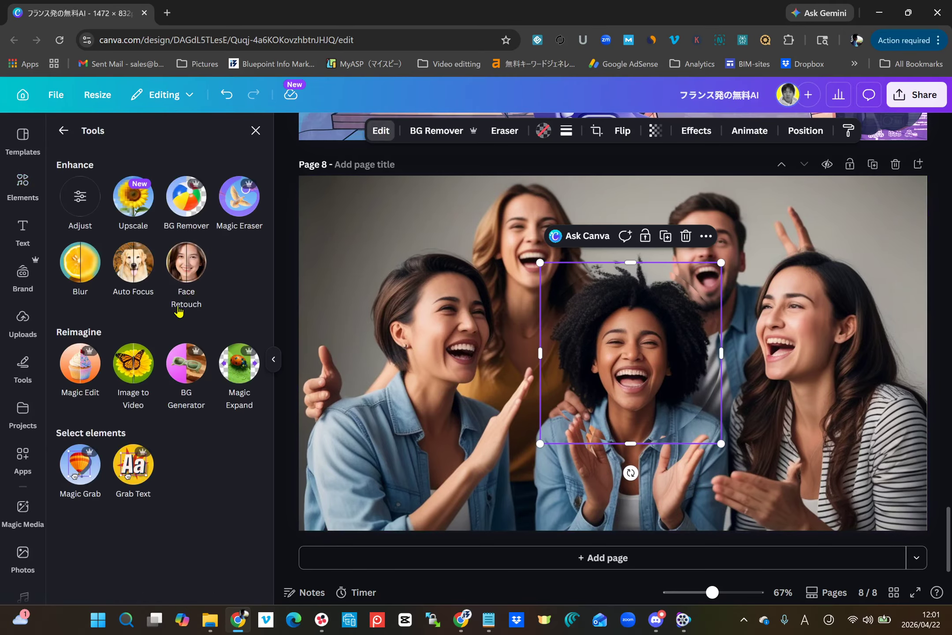
click(81, 265)
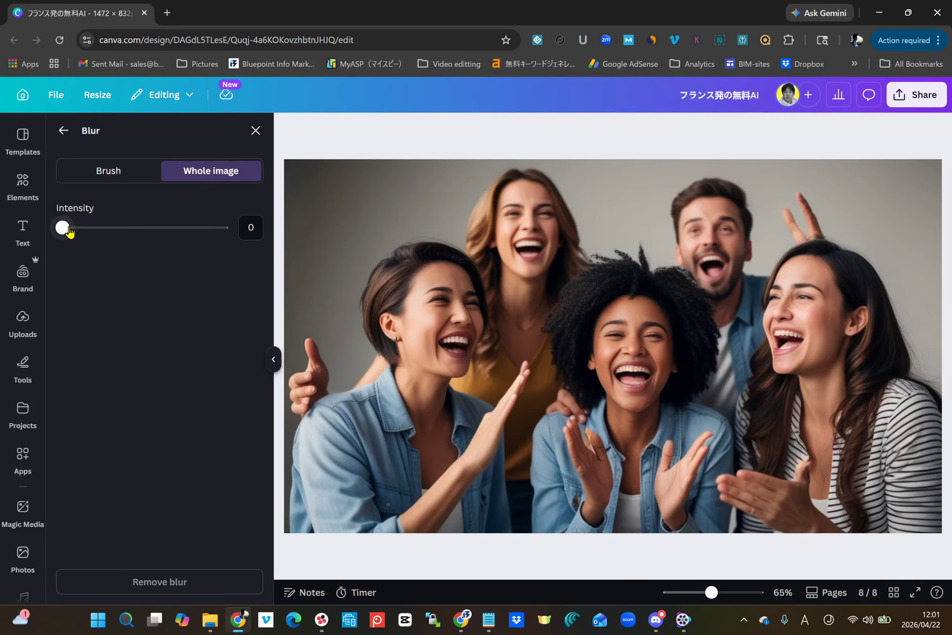
drag(66, 230, 91, 233)
drag(115, 237, 162, 240)
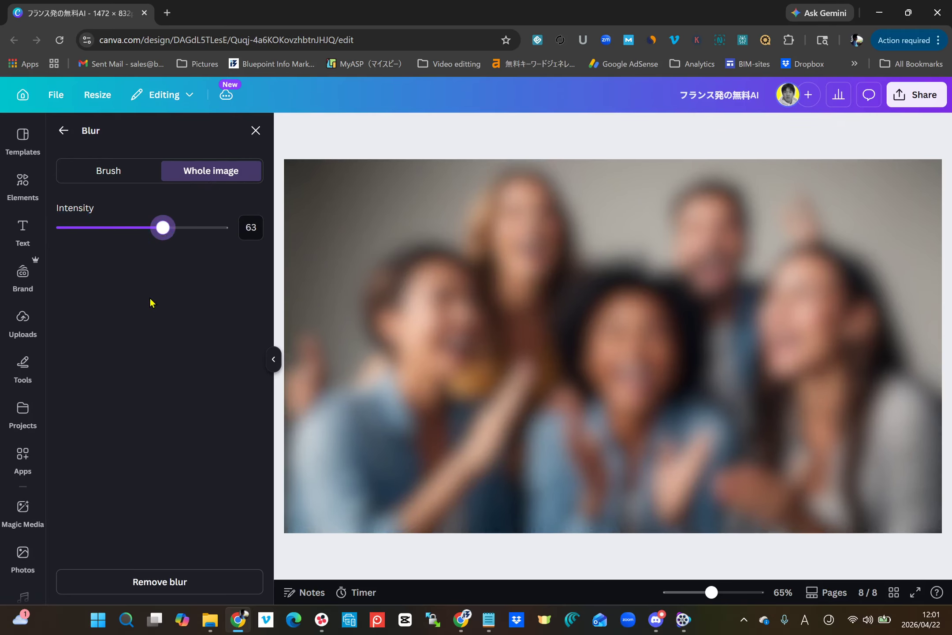
click(65, 131)
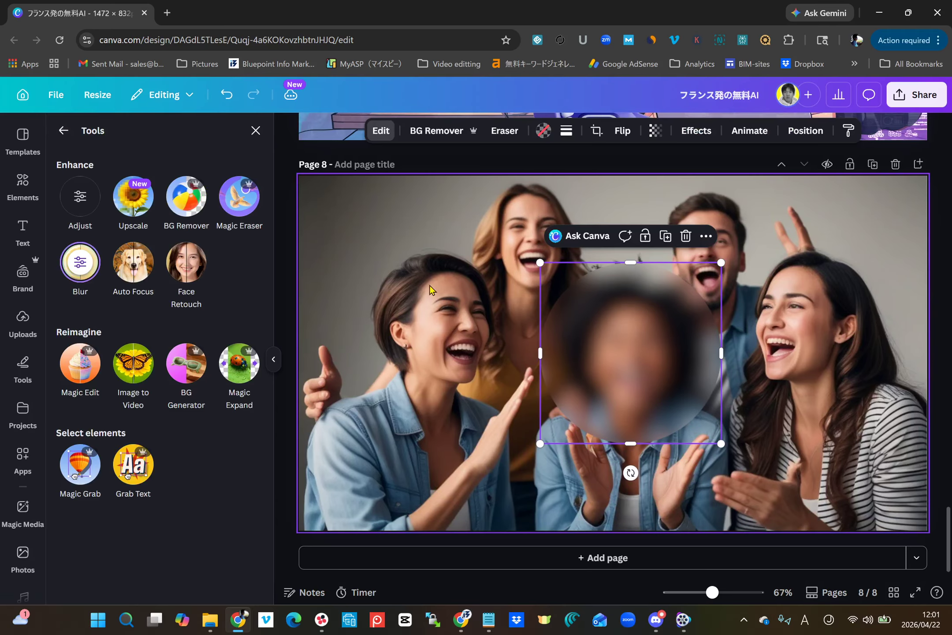
drag(608, 382, 607, 374)
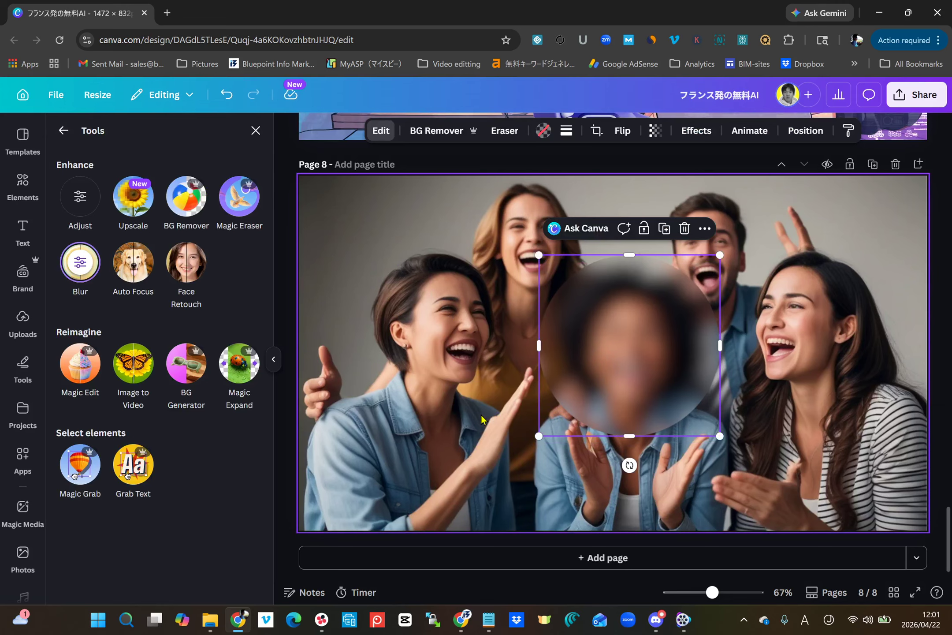